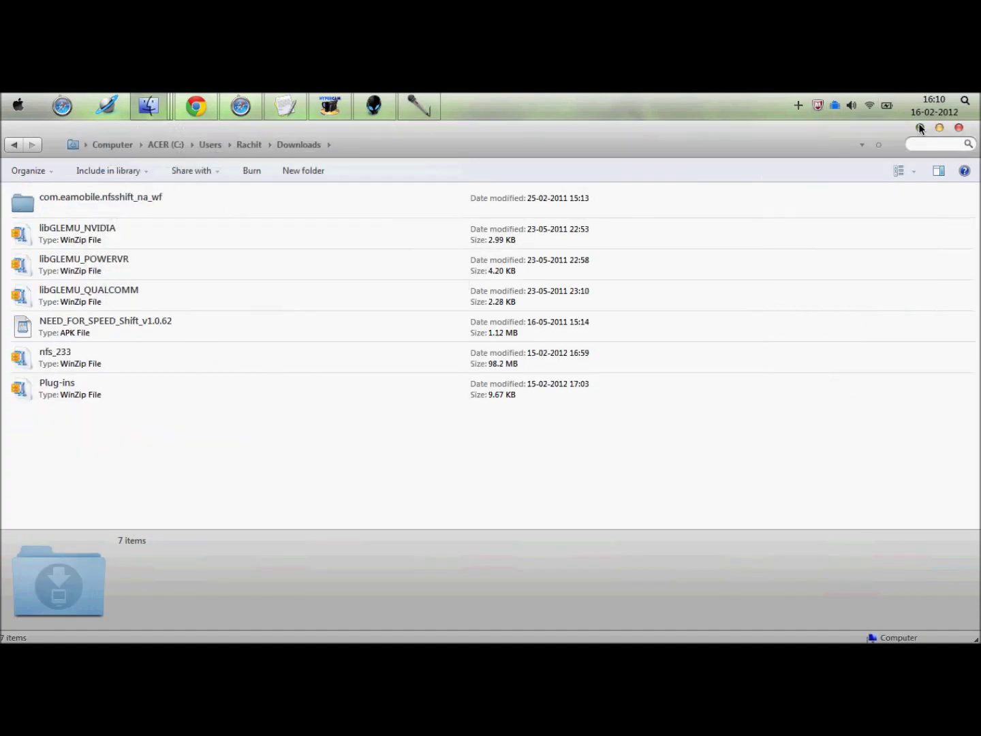
Minimize the Android data window, move Sound Recorder to the top, and bring back the Downloads window.
{"action": "left_click", "coordinate": [921, 129]}
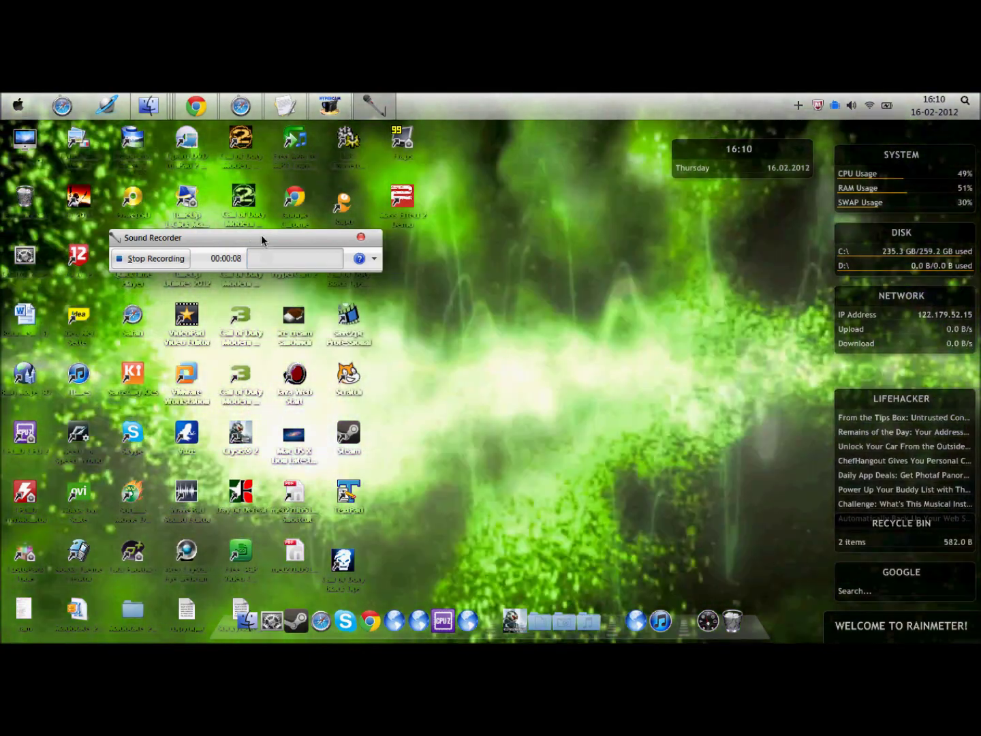
{"action": "left_click_drag", "start_coordinate": [235, 244], "coordinate": [639, 132]}
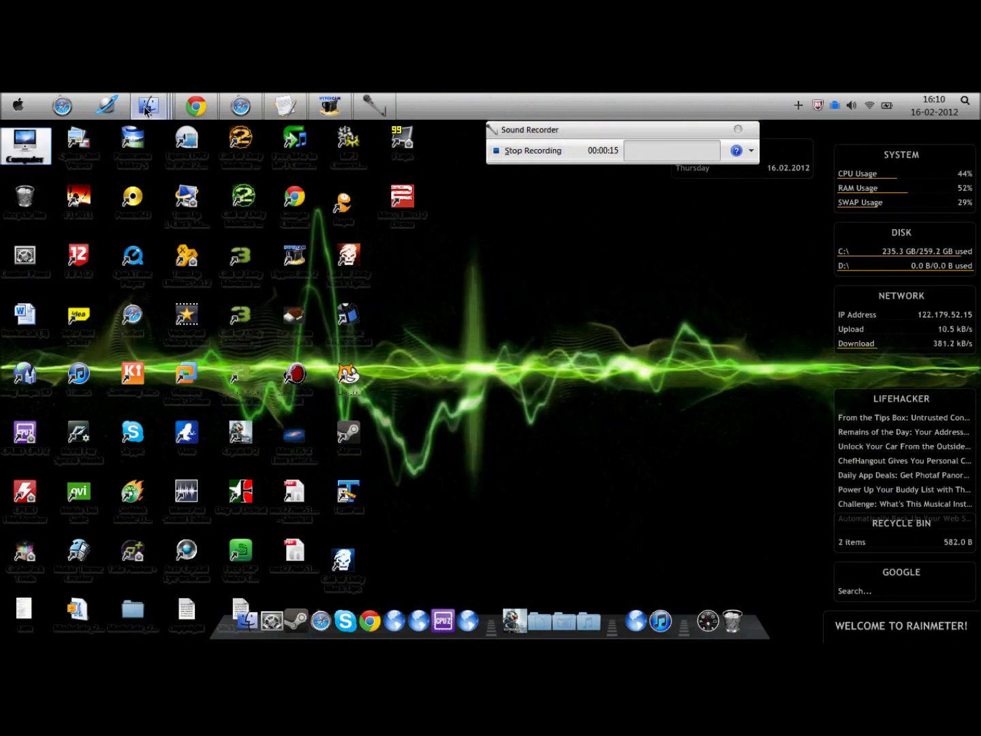
{"action": "mouse_move", "coordinate": [148, 107]}
{"action": "left_click", "coordinate": [197, 175]}
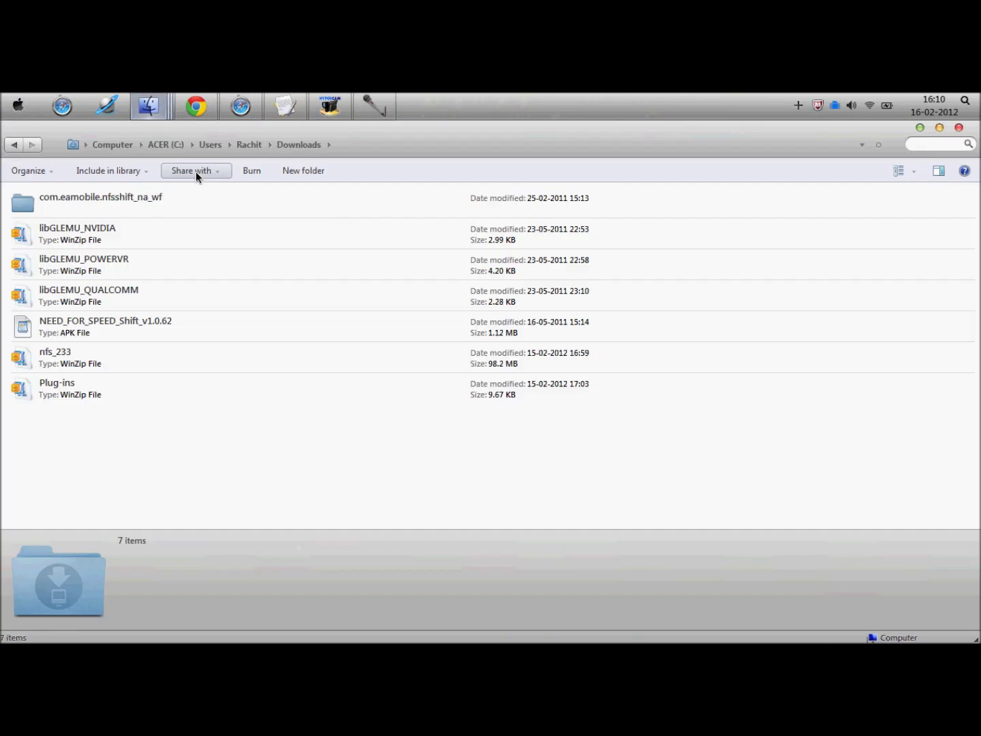
Minimize the Downloads window so the desktop shows, with Sound Recorder still recording.
{"action": "right_click", "coordinate": [174, 335]}
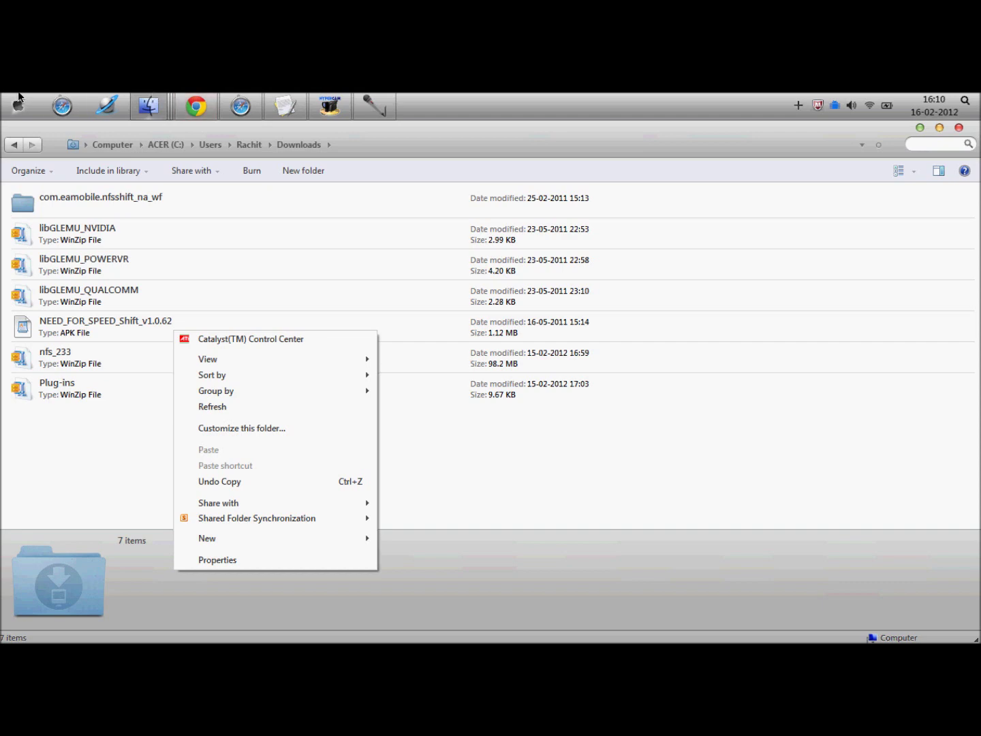
{"action": "left_click", "coordinate": [918, 128]}
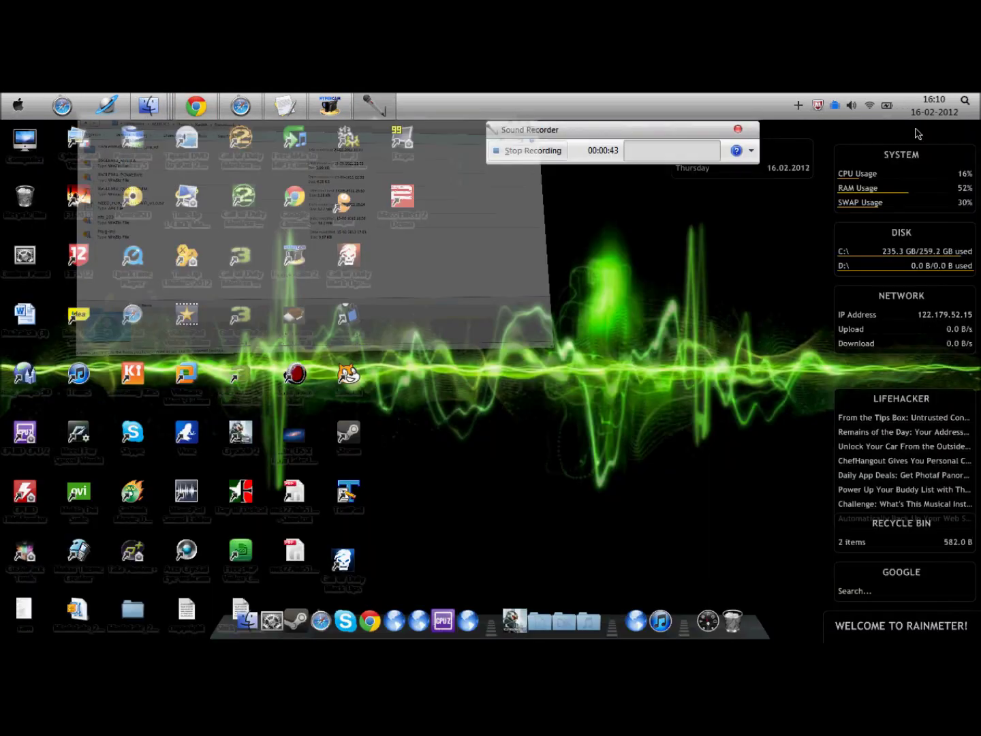
Open Computer from the dock and maximize it to list all drives, including RACHIT (H:).
{"action": "left_click", "coordinate": [242, 629]}
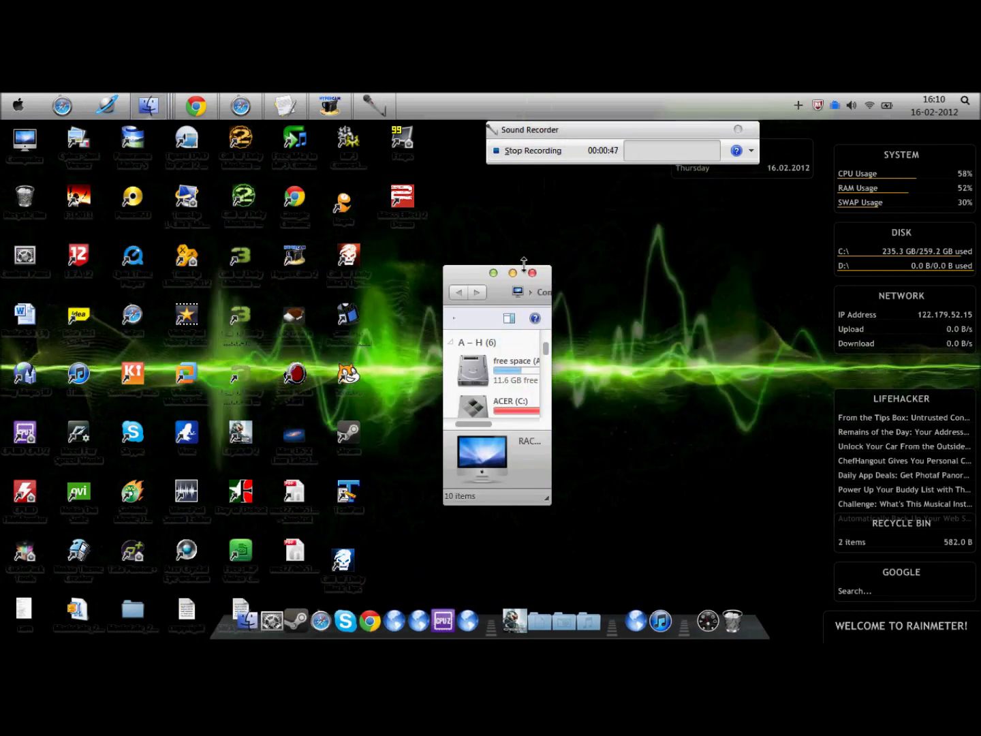
{"action": "left_click", "coordinate": [512, 273]}
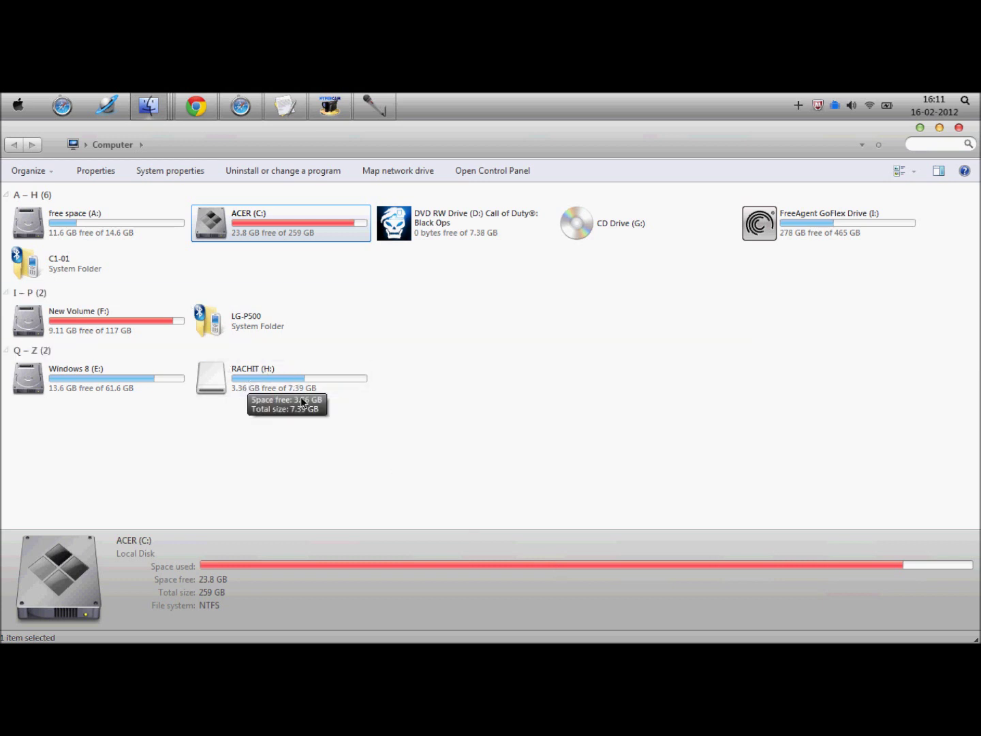
Open the RACHIT (H:) card and scroll through its 142 items.
{"action": "double_click", "coordinate": [261, 374]}
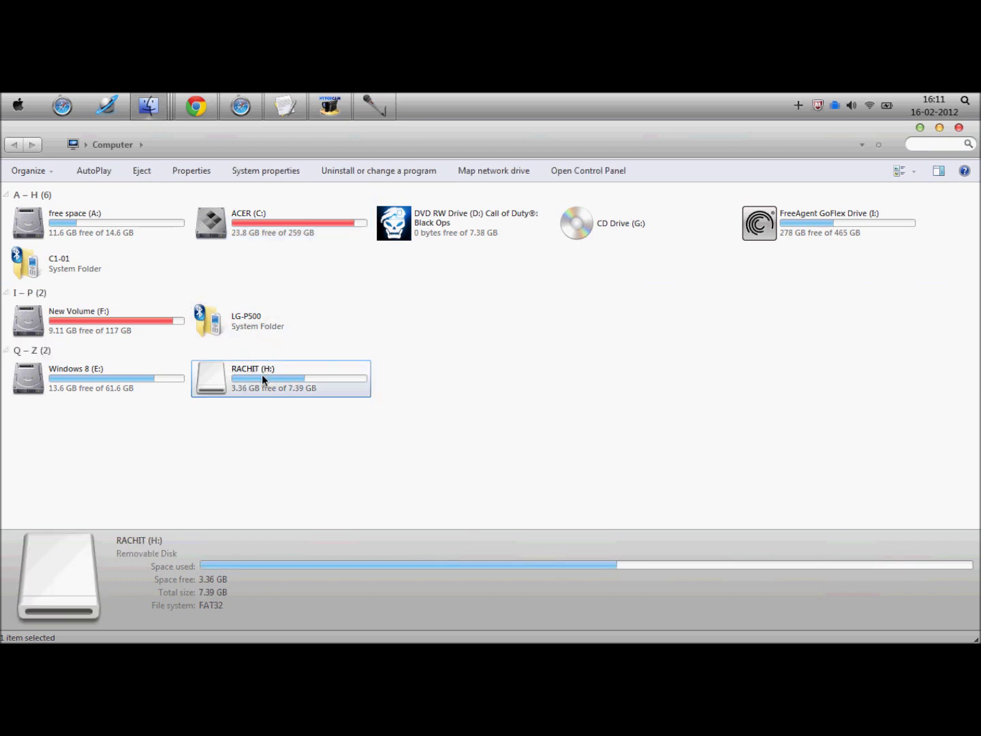
{"action": "scroll", "coordinate": [446, 363], "scroll_direction": "down", "scroll_amount": 5}
{"action": "scroll", "coordinate": [424, 372], "scroll_direction": "down", "scroll_amount": 10}
{"action": "scroll", "coordinate": [424, 371], "scroll_direction": "up", "scroll_amount": 15}
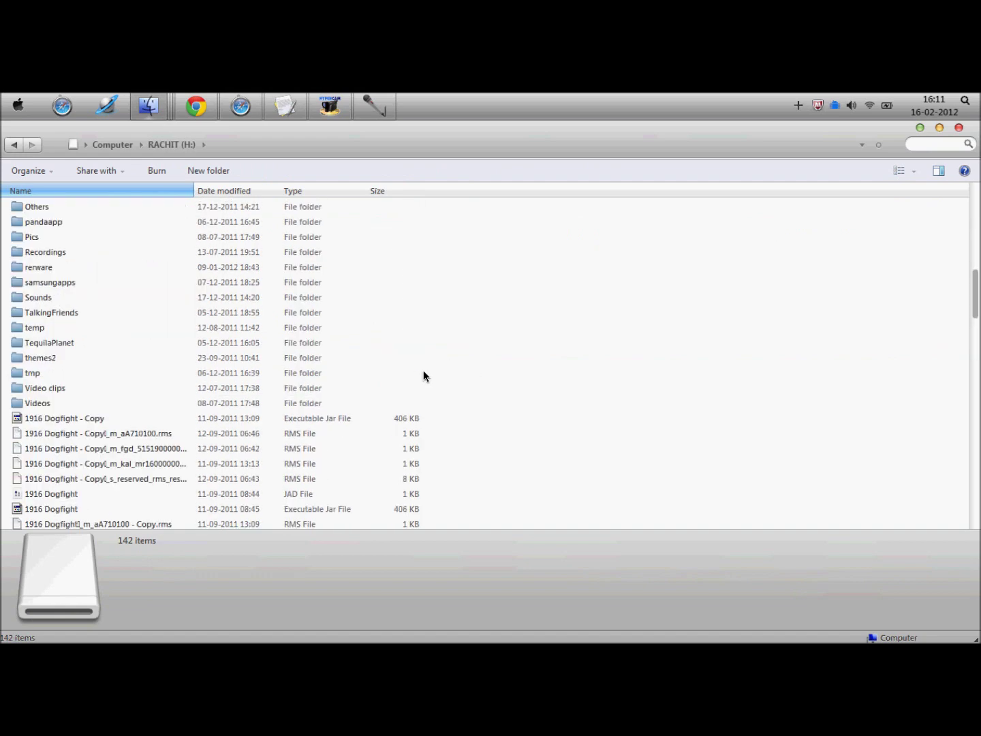
In Downloads, copy the NEED_FOR_SPEED_Shift_v1.0.62 APK file.
{"action": "mouse_move", "coordinate": [163, 103]}
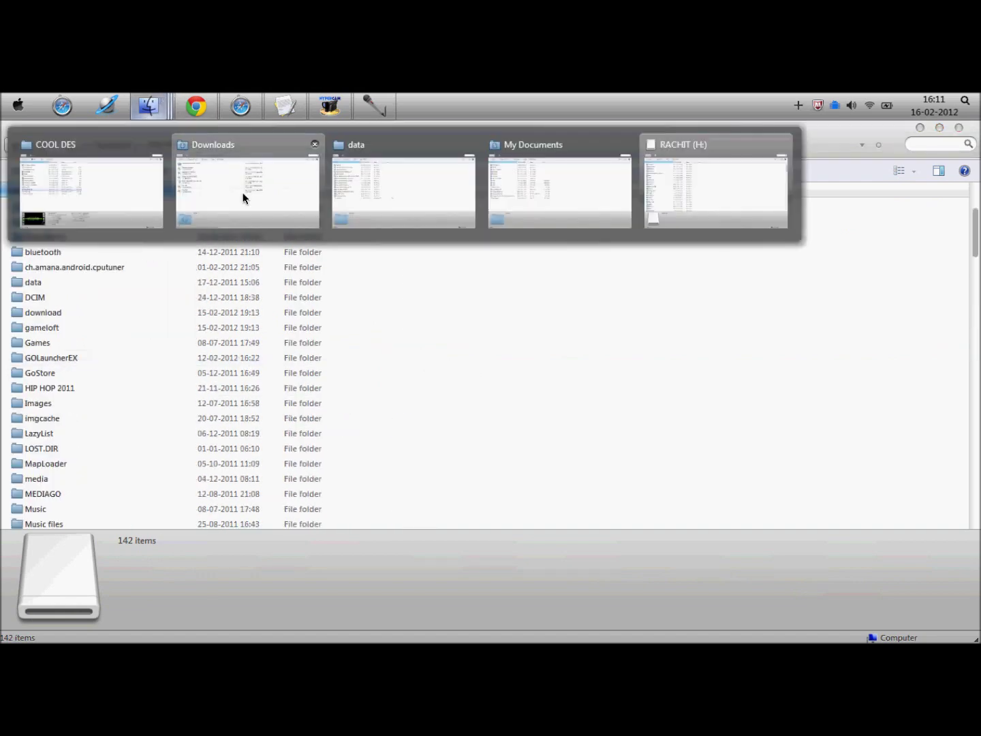
{"action": "left_click", "coordinate": [245, 197]}
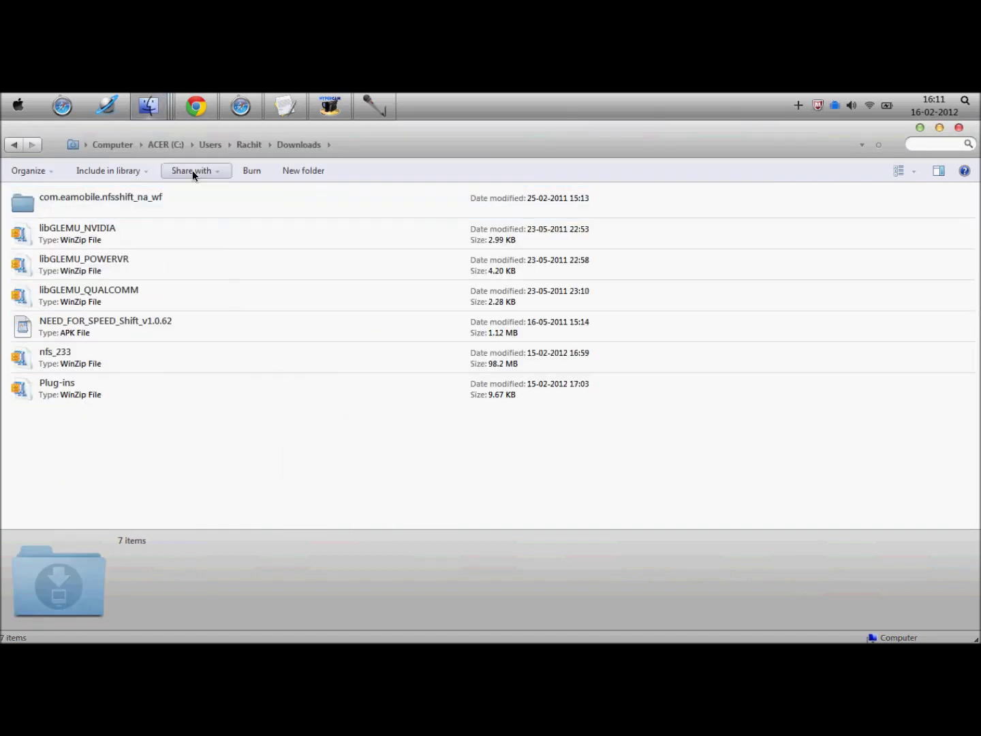
{"action": "right_click", "coordinate": [98, 335]}
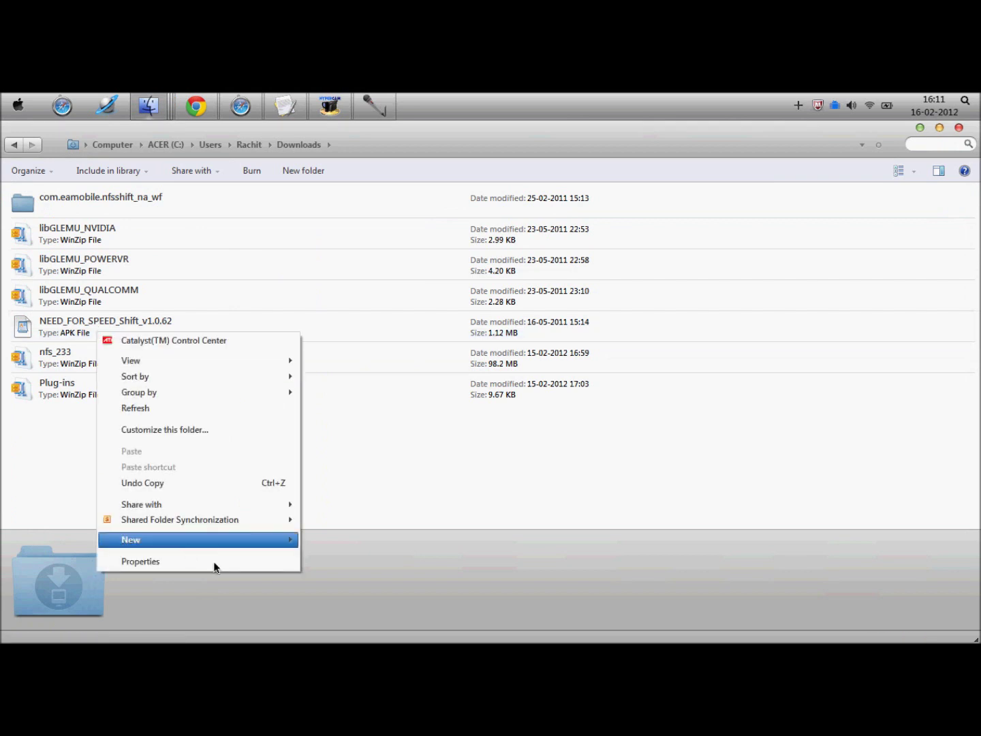
{"action": "left_click", "coordinate": [60, 334]}
{"action": "right_click", "coordinate": [59, 331]}
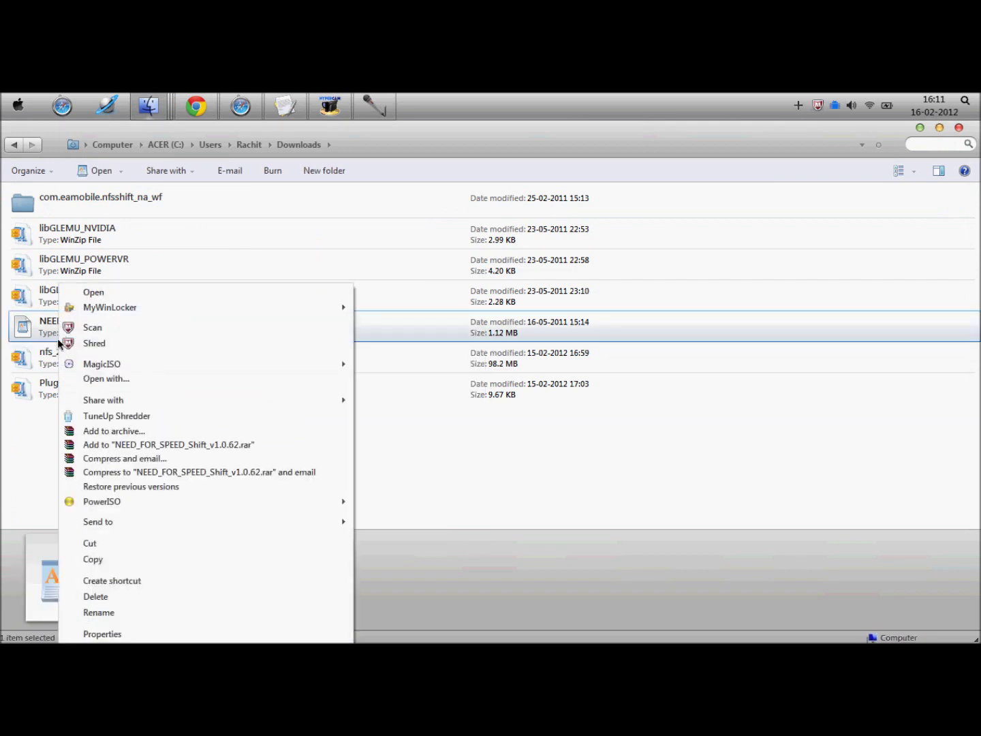
{"action": "left_click", "coordinate": [106, 559]}
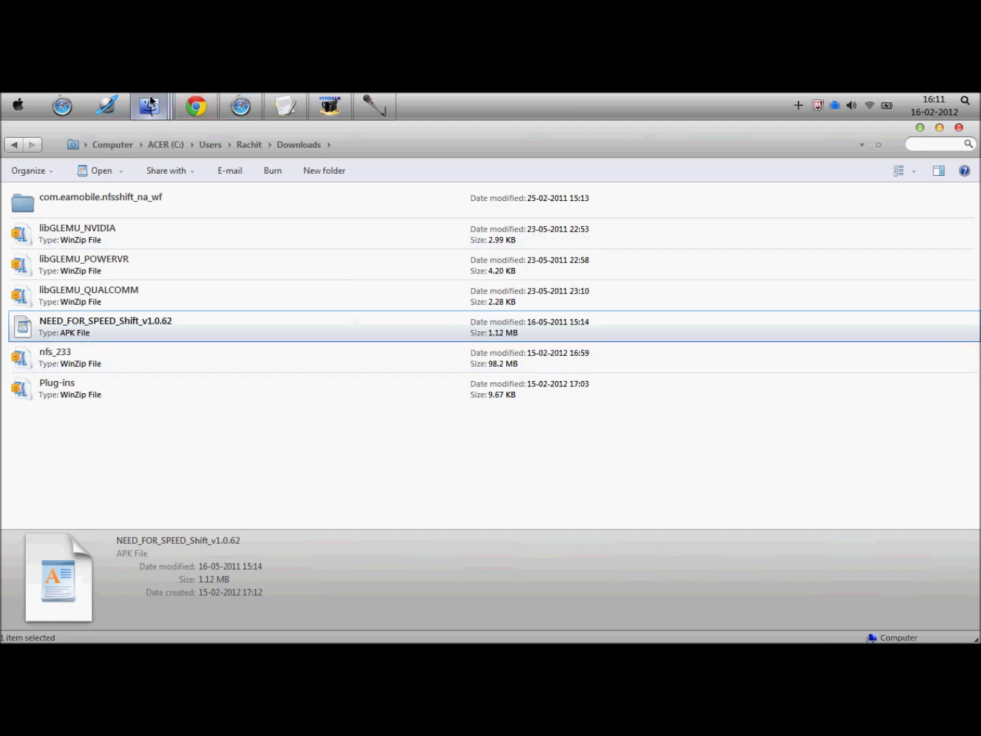
Return to the RACHIT (H:) window and scroll its listing to confirm the APK is there.
{"action": "mouse_move", "coordinate": [151, 101]}
{"action": "left_click", "coordinate": [746, 189]}
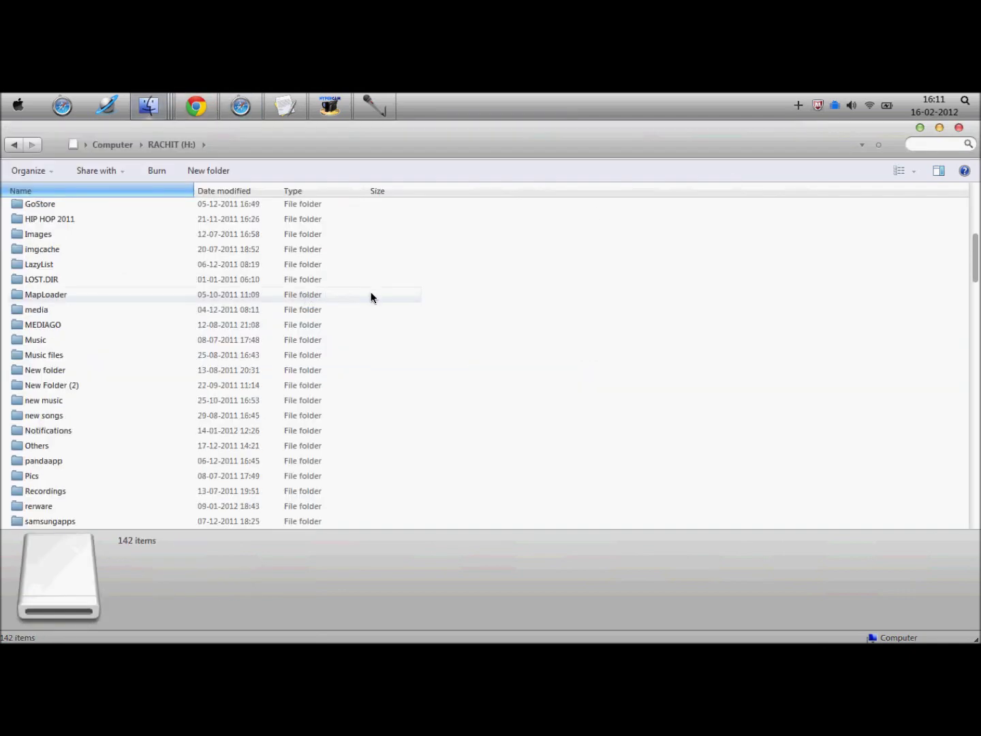
{"action": "scroll", "coordinate": [371, 293], "scroll_direction": "down", "scroll_amount": 20}
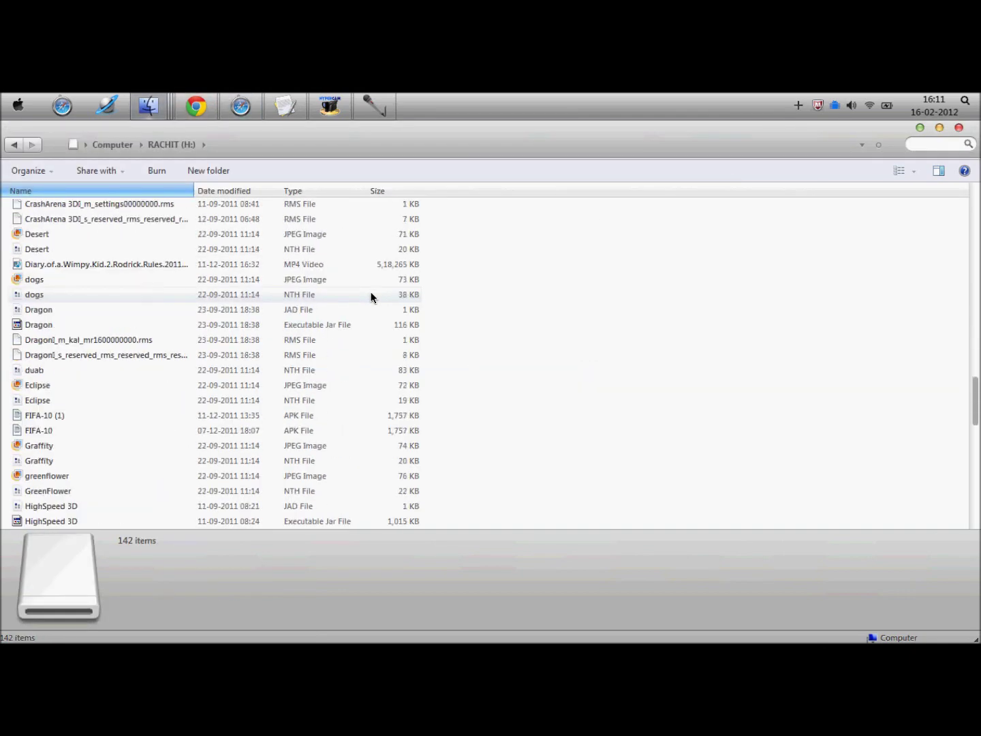
{"action": "scroll", "coordinate": [371, 295], "scroll_direction": "down", "scroll_amount": 10}
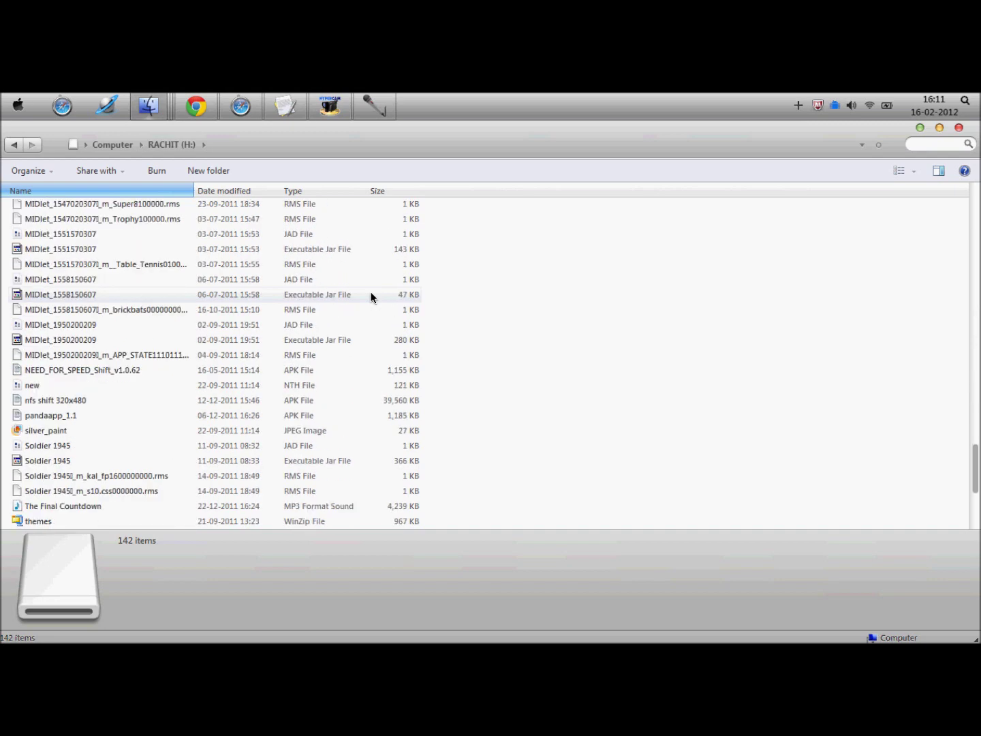
{"action": "scroll", "coordinate": [370, 297], "scroll_direction": "down", "scroll_amount": 3}
{"action": "scroll", "coordinate": [370, 298], "scroll_direction": "up", "scroll_amount": 9}
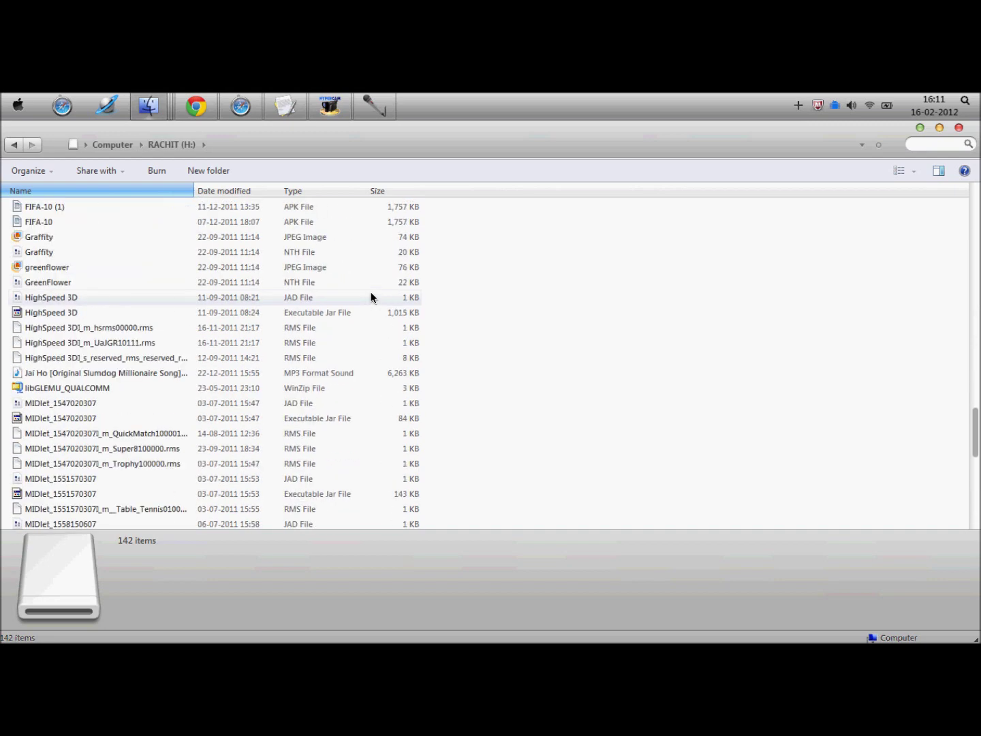
{"action": "scroll", "coordinate": [372, 297], "scroll_direction": "up", "scroll_amount": 20}
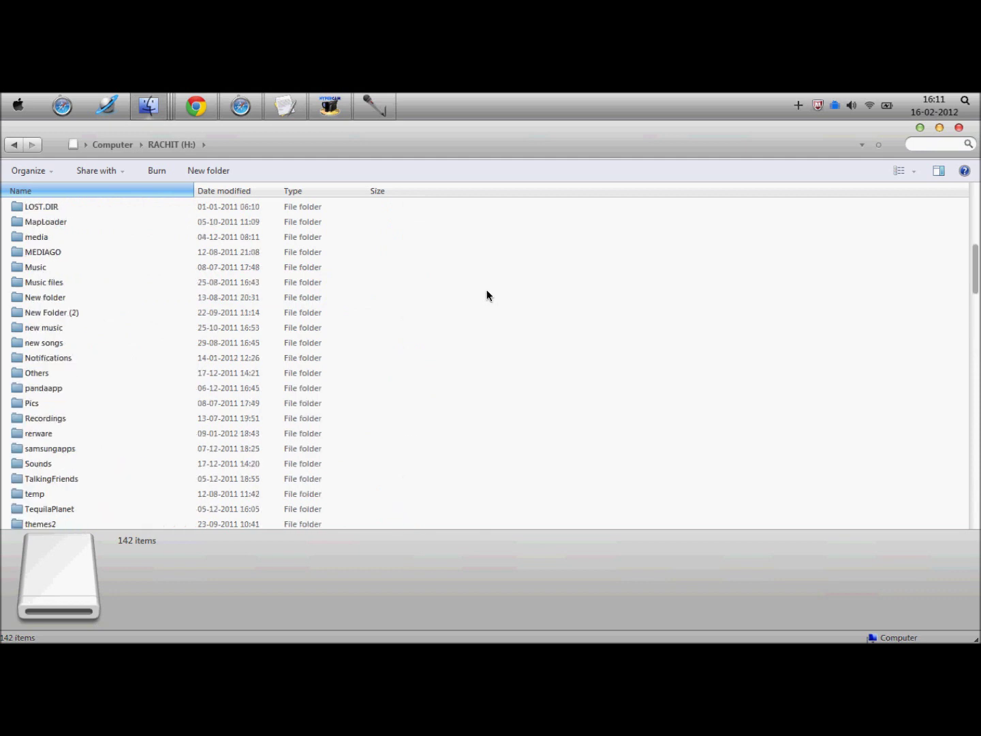
{"action": "scroll", "coordinate": [486, 295], "scroll_direction": "up", "scroll_amount": 5}
Reveal the Downloads window and copy the com.eamobile.nfsshift_na_wf folder.
{"action": "left_click", "coordinate": [939, 128]}
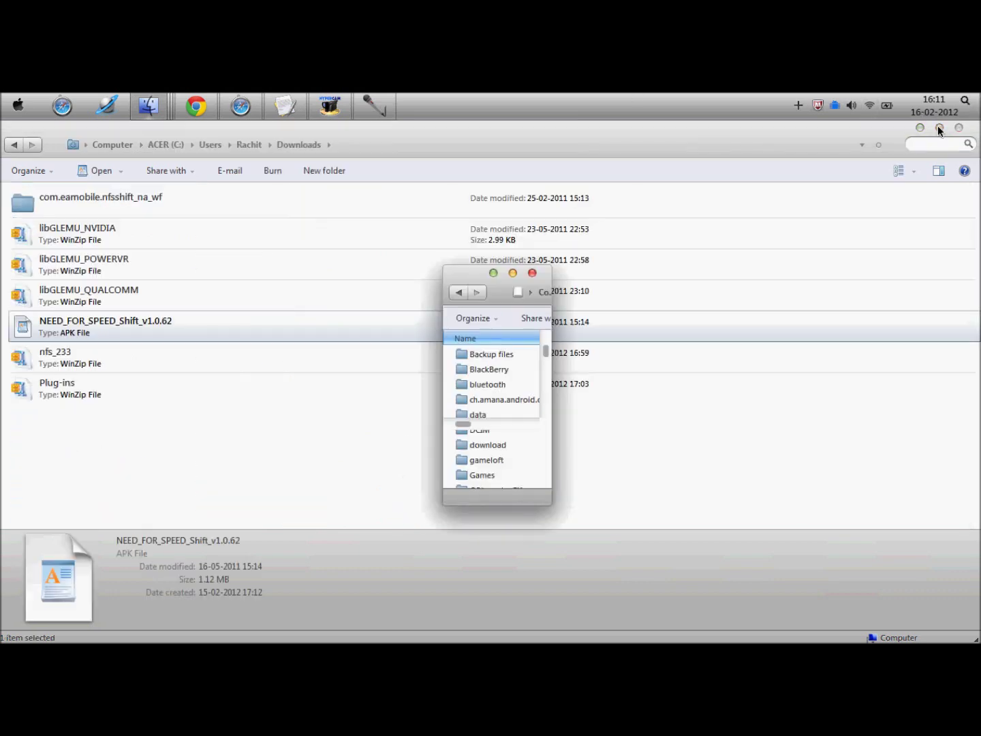
{"action": "right_click", "coordinate": [180, 207]}
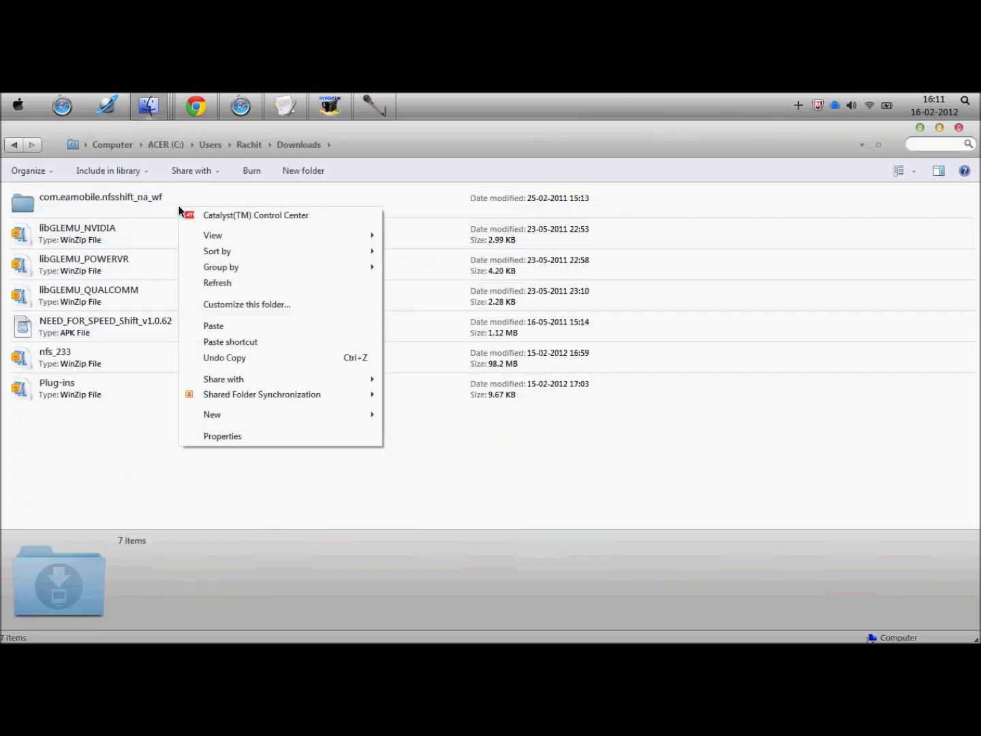
{"action": "left_click", "coordinate": [75, 213]}
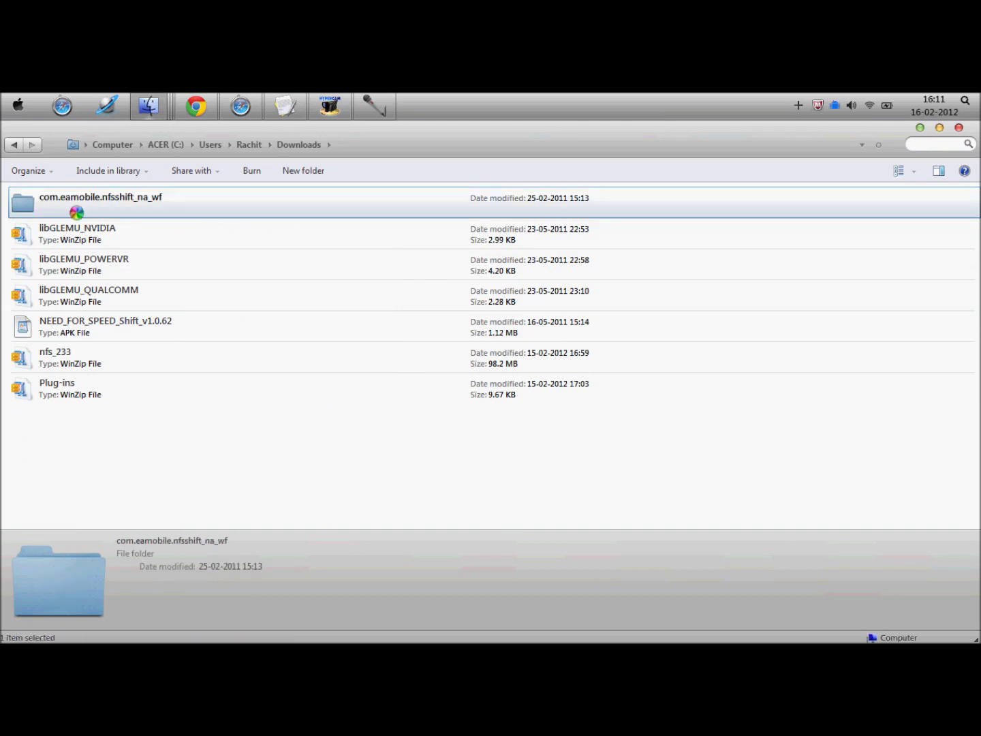
{"action": "right_click", "coordinate": [77, 213]}
{"action": "left_click", "coordinate": [106, 543]}
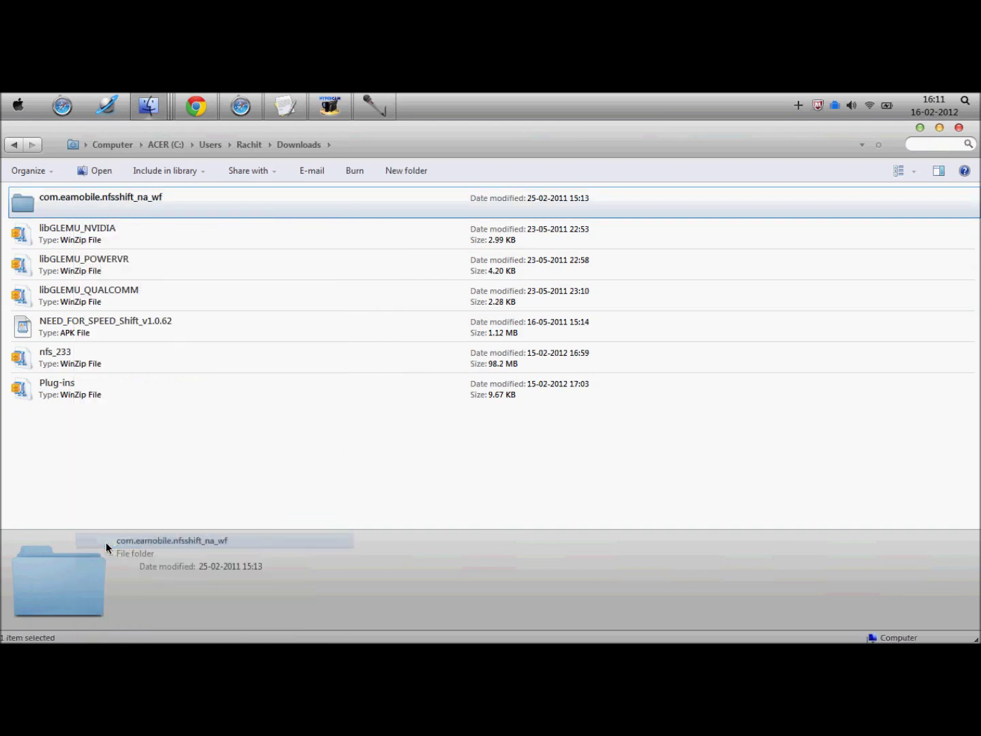
In the RACHIT (H:) window, navigate to Android\data and check the folder is listed.
{"action": "mouse_move", "coordinate": [164, 120]}
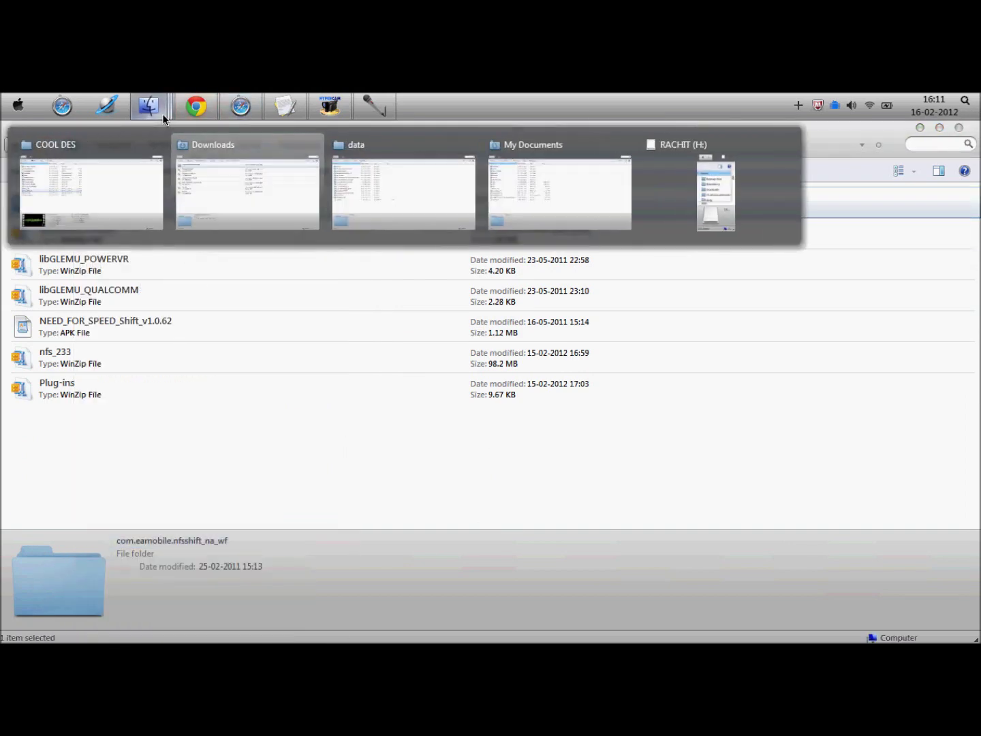
{"action": "left_click", "coordinate": [460, 176]}
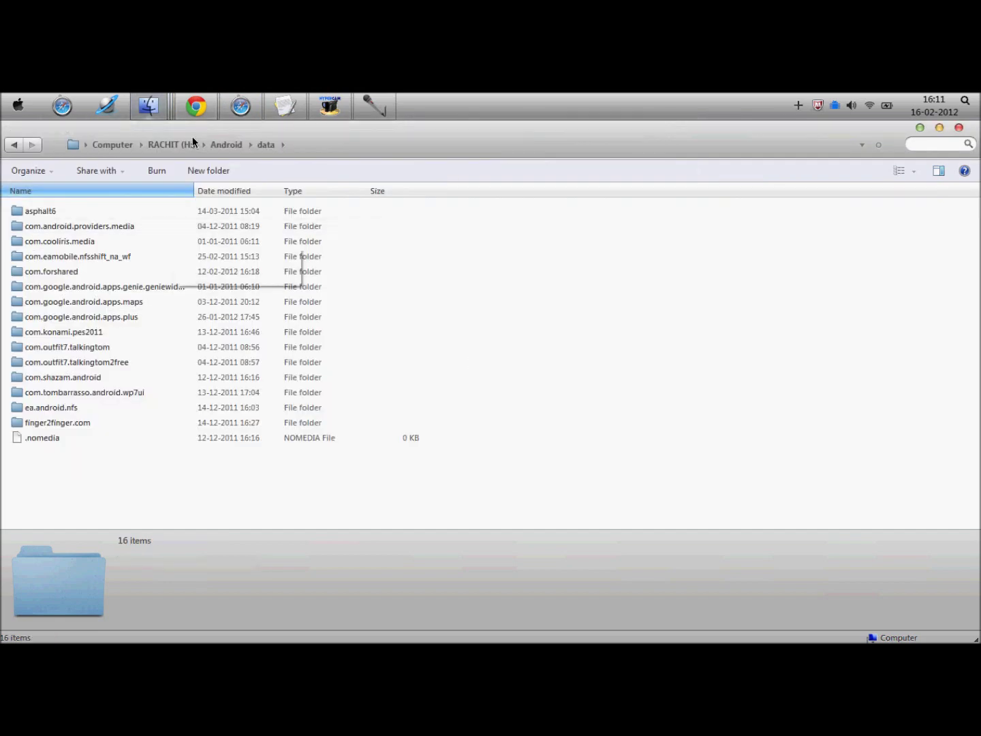
{"action": "left_click", "coordinate": [14, 146]}
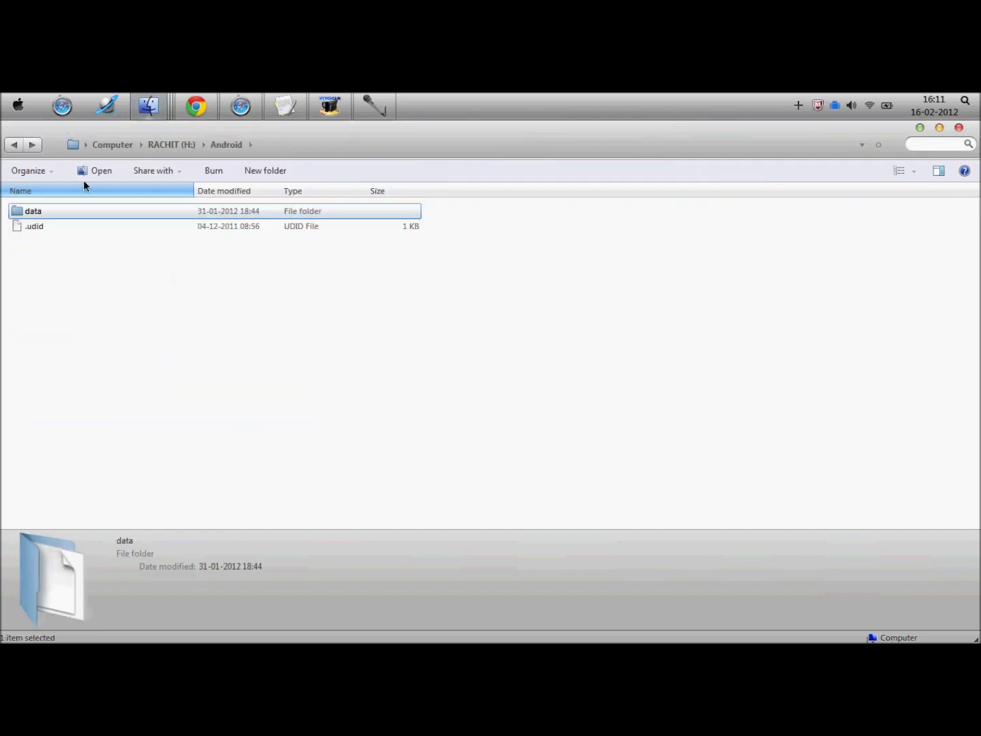
{"action": "left_click", "coordinate": [23, 145]}
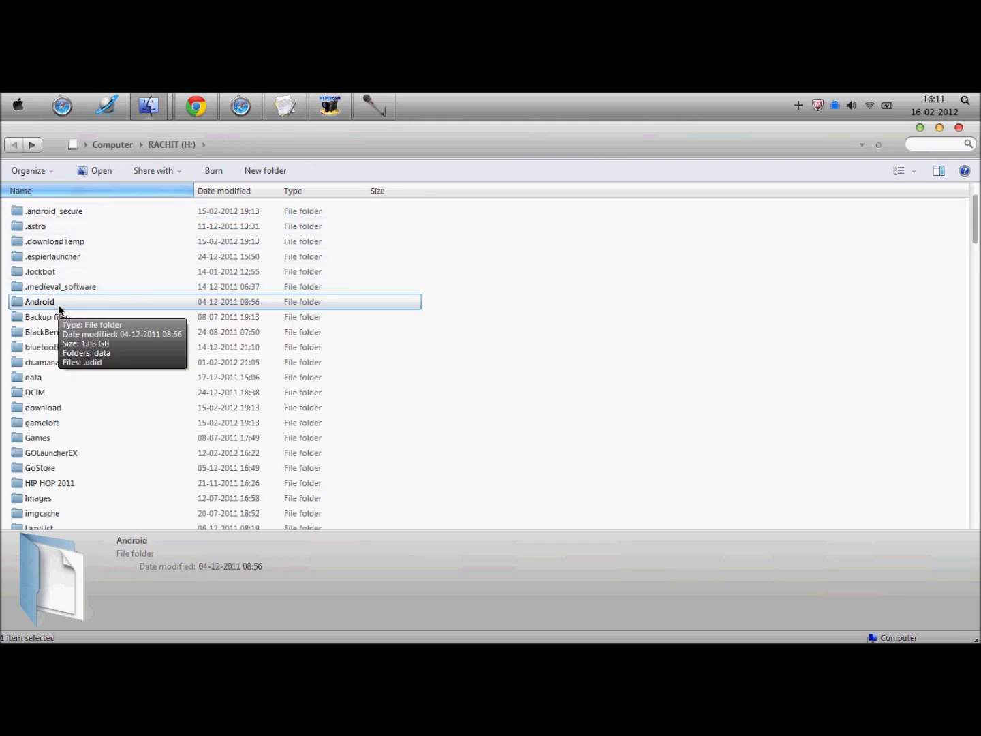
{"action": "double_click", "coordinate": [59, 301]}
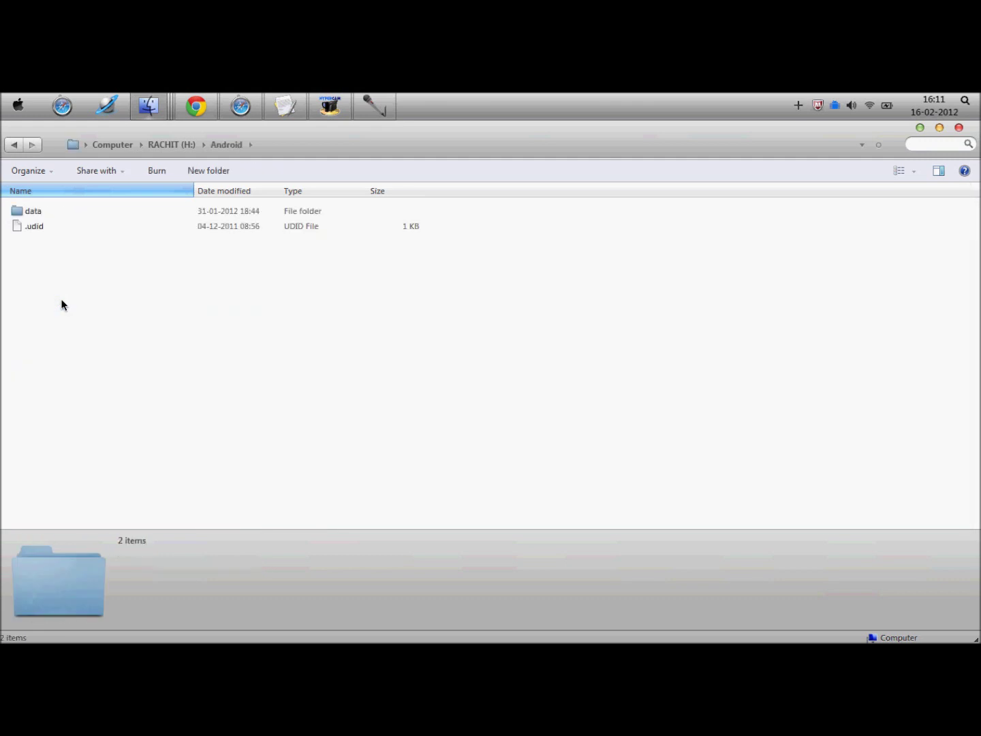
{"action": "double_click", "coordinate": [30, 212]}
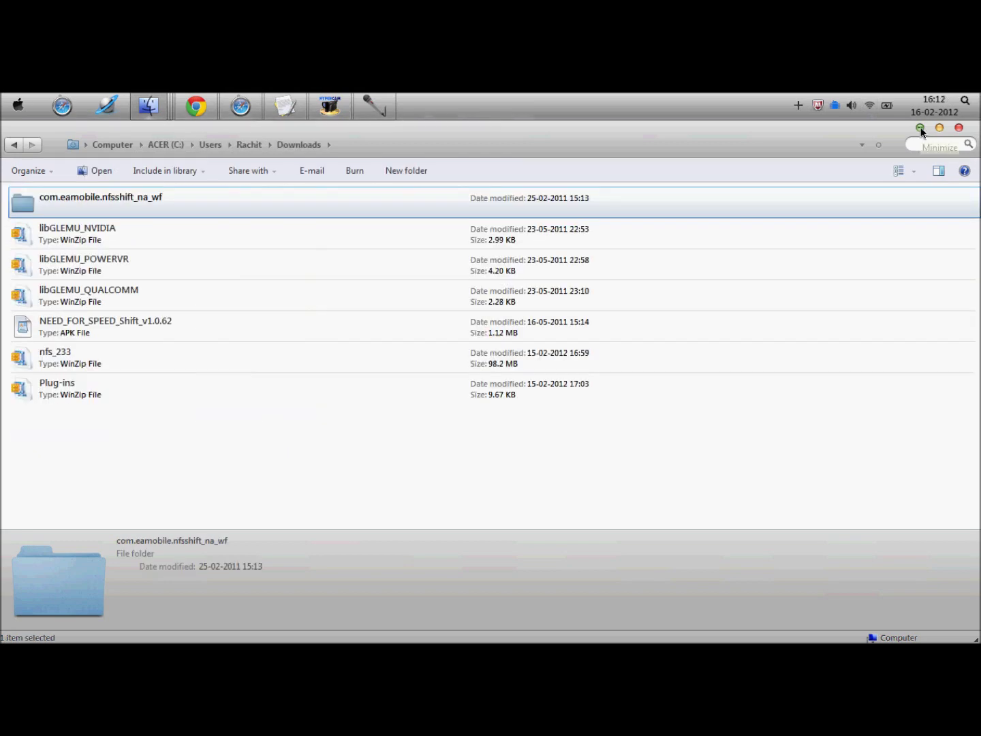
Minimize Explorer and stop the Sound Recorder voice recording.
{"action": "left_click", "coordinate": [922, 129]}
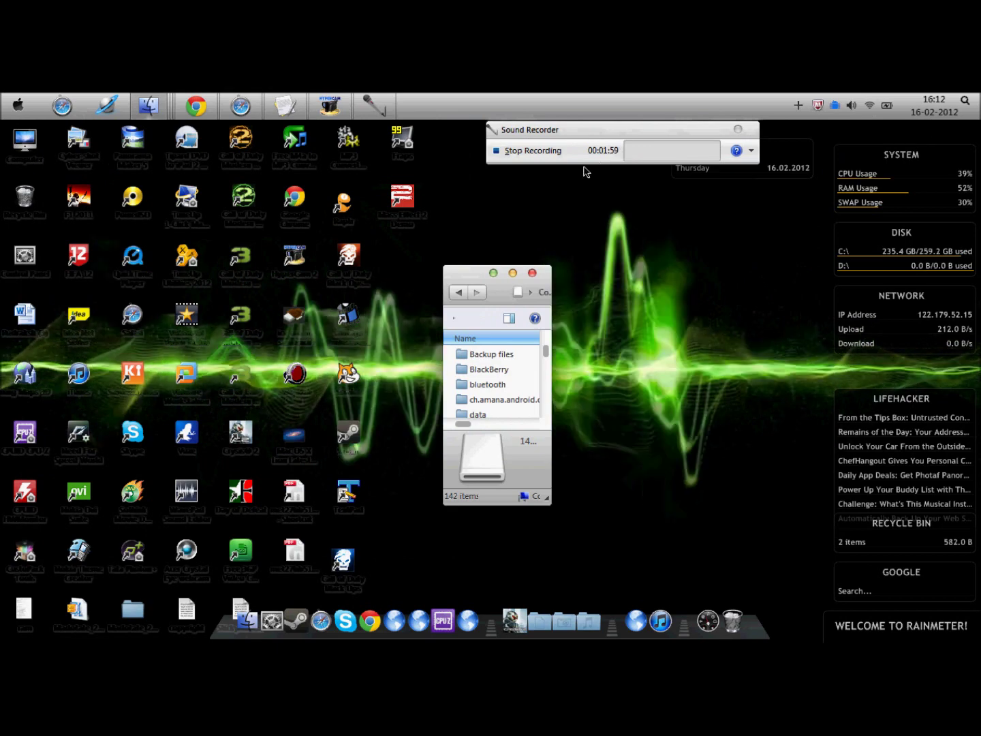
{"action": "left_click", "coordinate": [536, 154]}
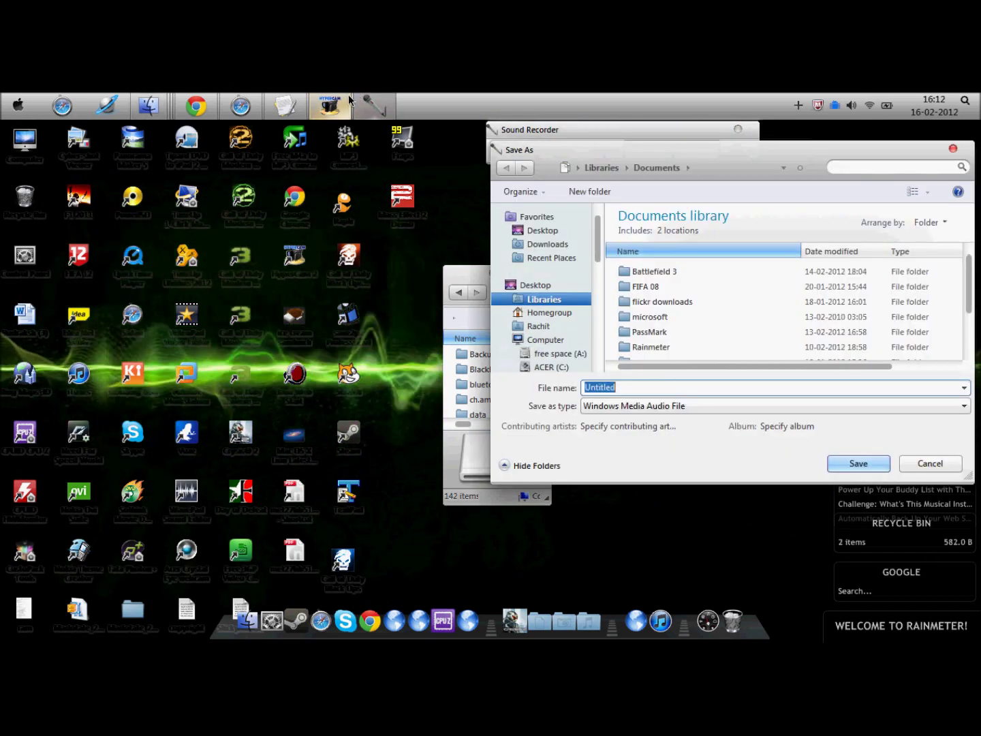
{"action": "left_click", "coordinate": [330, 106]}
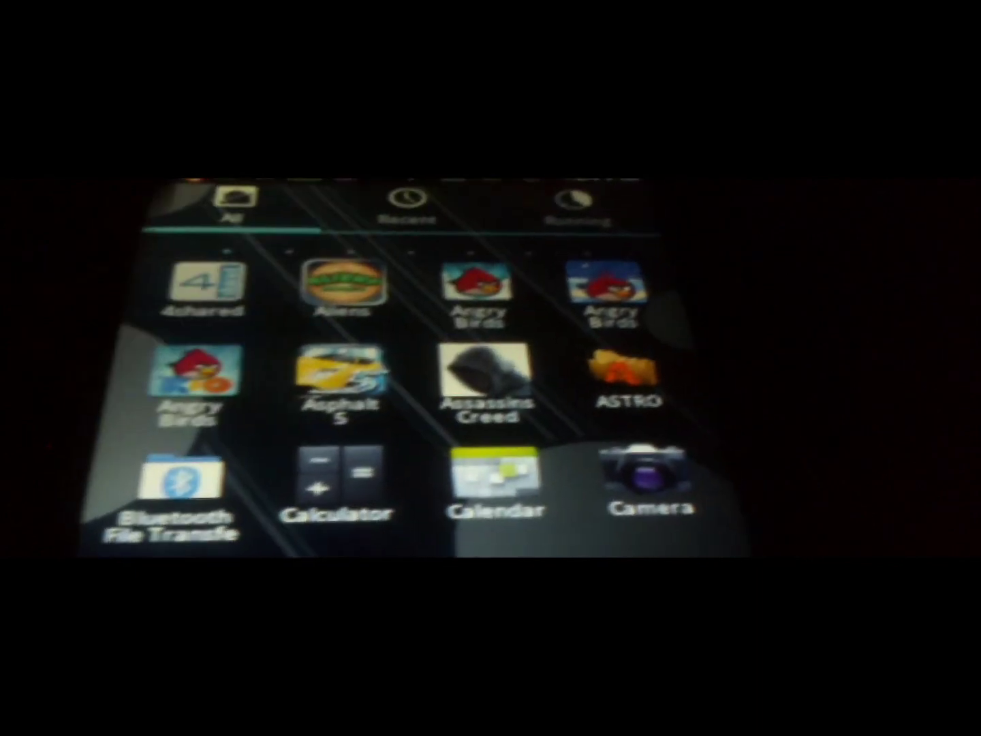
Scroll the phone's app drawer to the next page, showing Chainfire3D through Gallery.
{"action": "scroll", "coordinate": [477, 408], "scroll_direction": "down", "scroll_amount": 5}
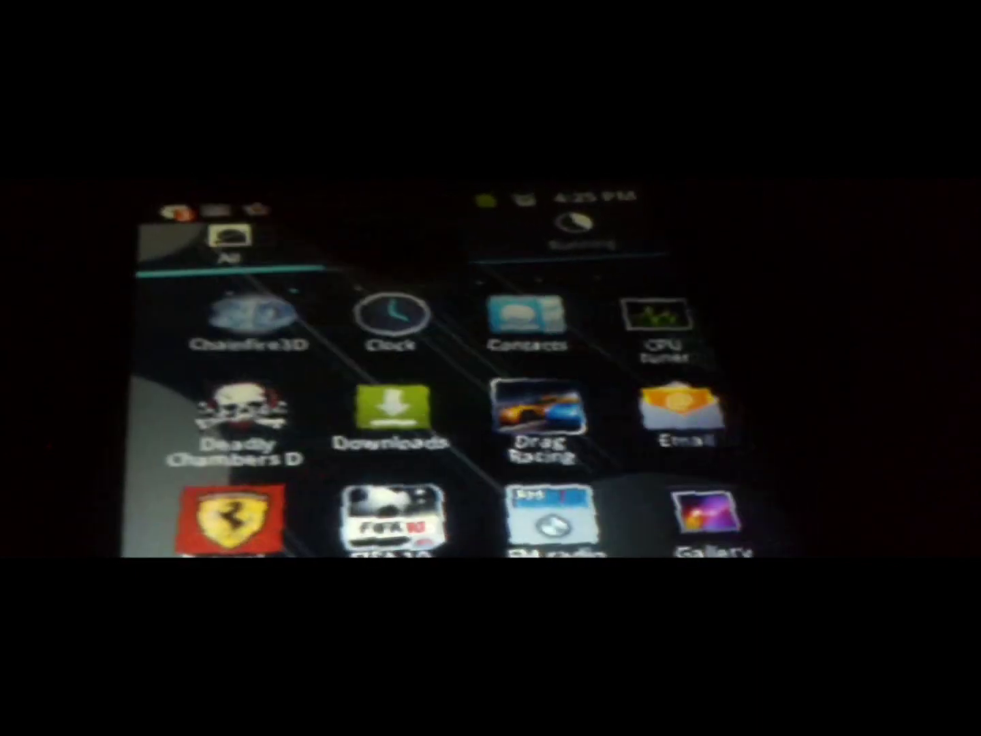